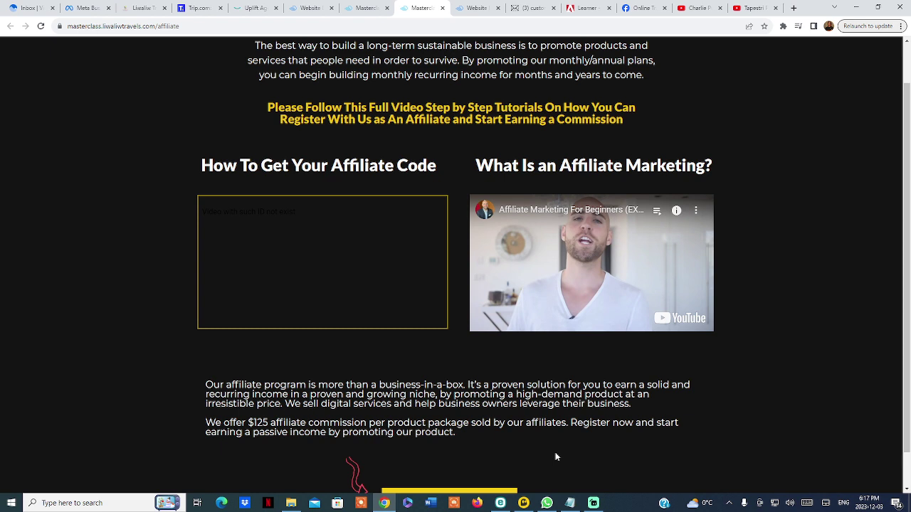
pyautogui.click(367, 9)
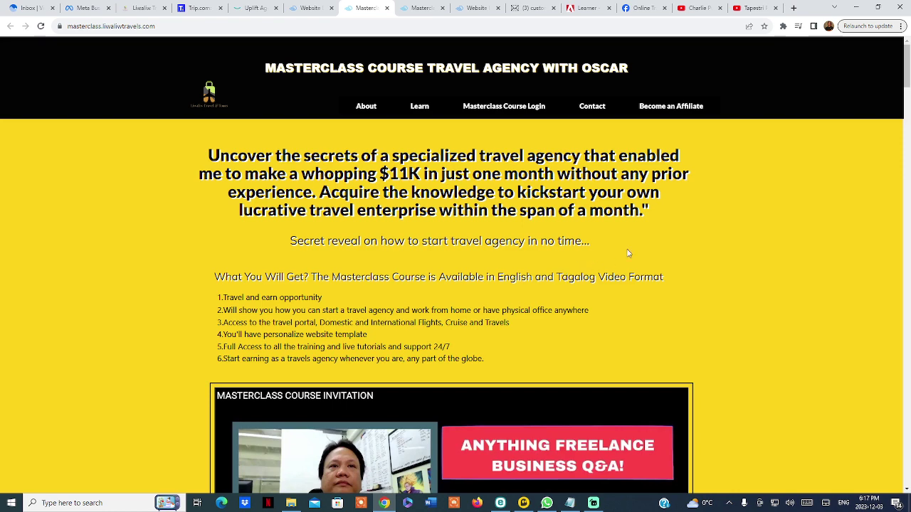
pyautogui.scroll(-2, 641, 311)
pyautogui.scroll(-7, 623, 270)
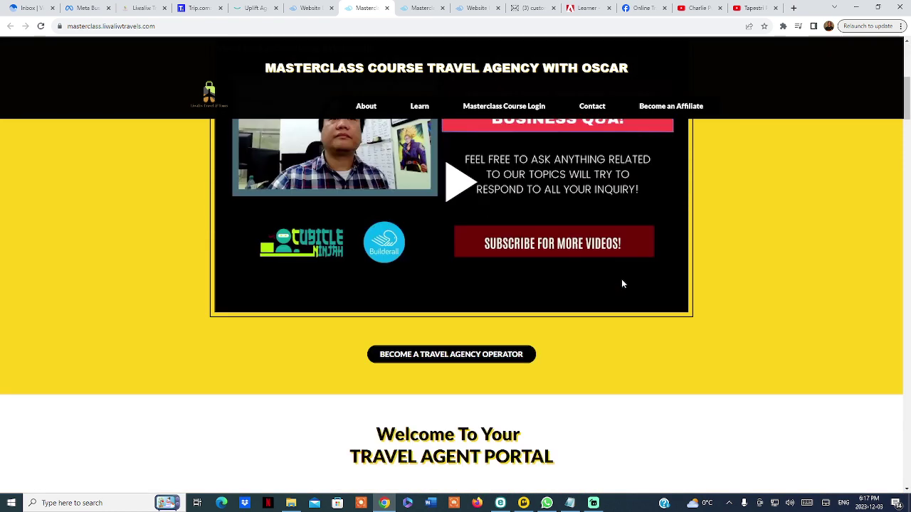
pyautogui.scroll(1, 606, 367)
pyautogui.scroll(5, 605, 367)
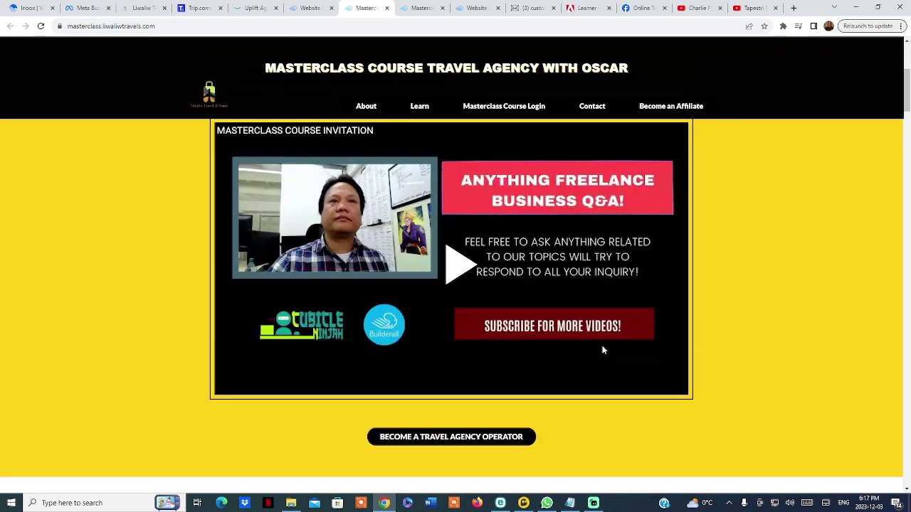
pyautogui.click(418, 7)
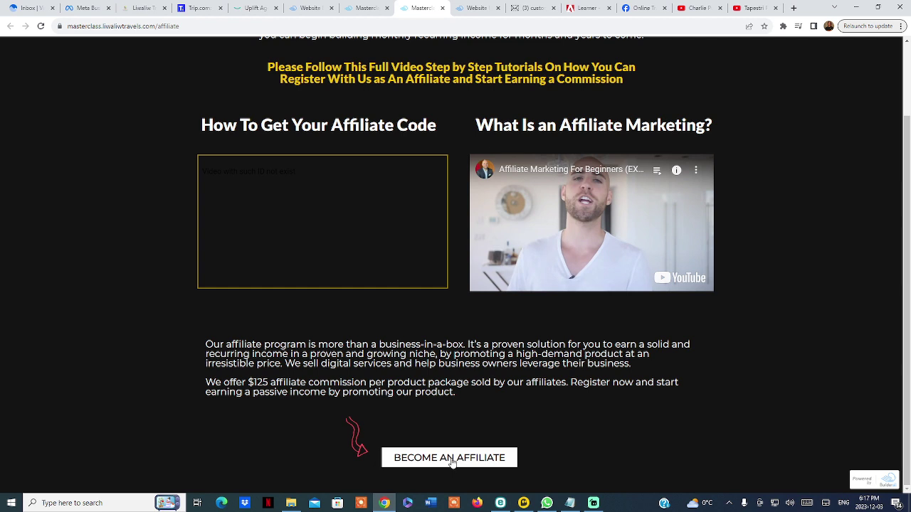
# Choose BECOME AN AFFILIATE to reach the Request affiliation page for the MasterClass Course $500 Only
pyautogui.click(451, 460)
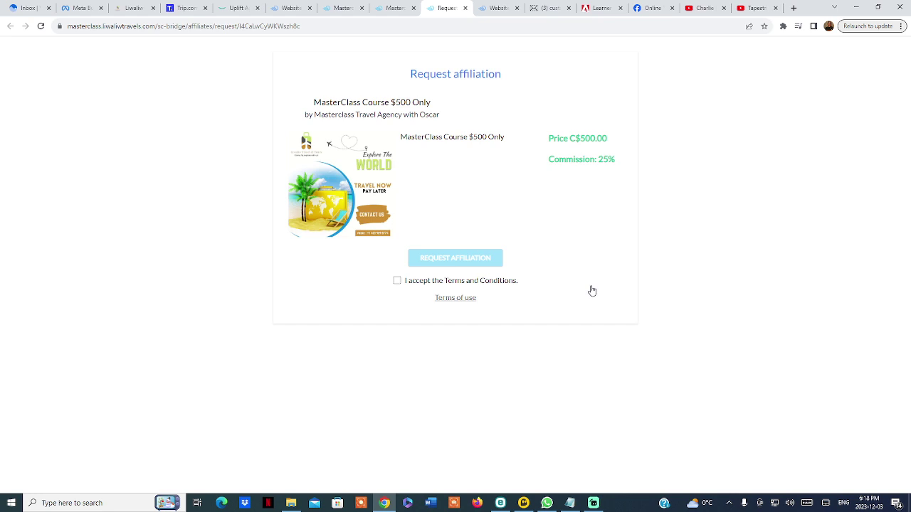
# Accept the Terms and Conditions and submit REQUEST AFFILIATION for the MasterClass course
pyautogui.click(397, 282)
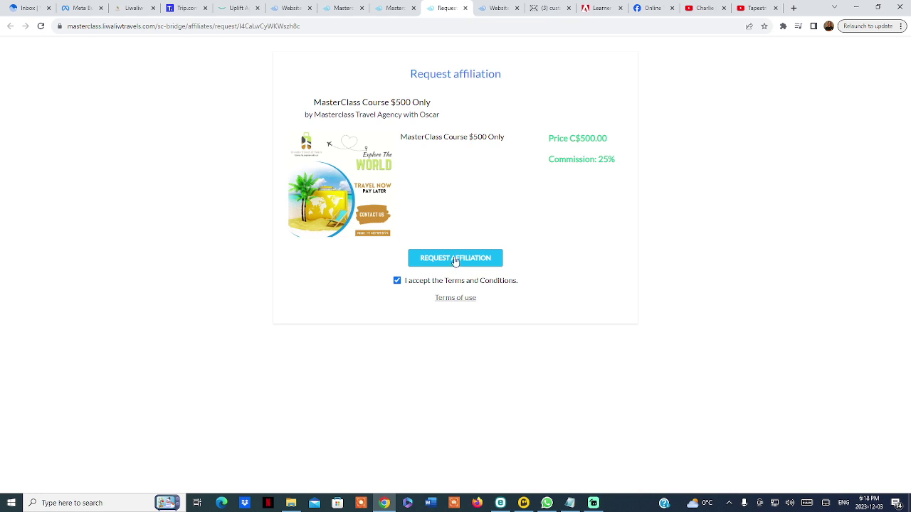
pyautogui.click(455, 259)
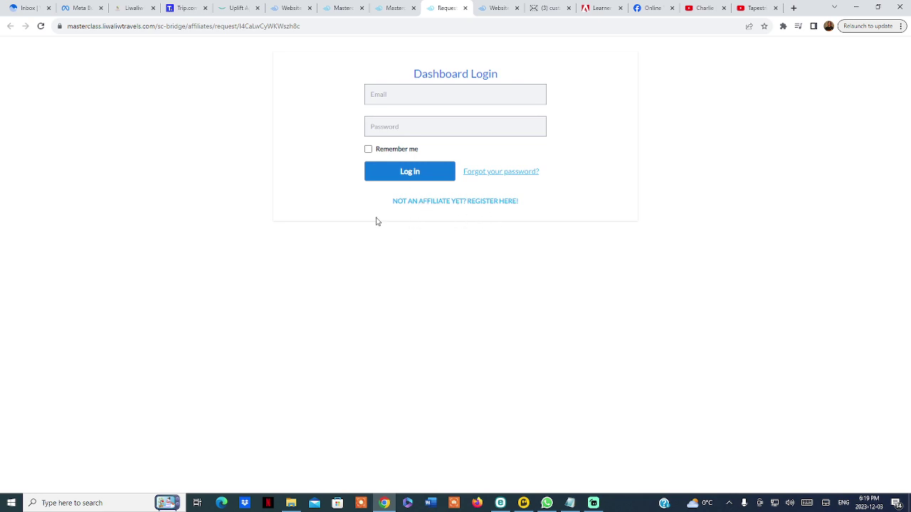
# Go to the affiliate registration form and enter the registrant's full name
pyautogui.click(451, 202)
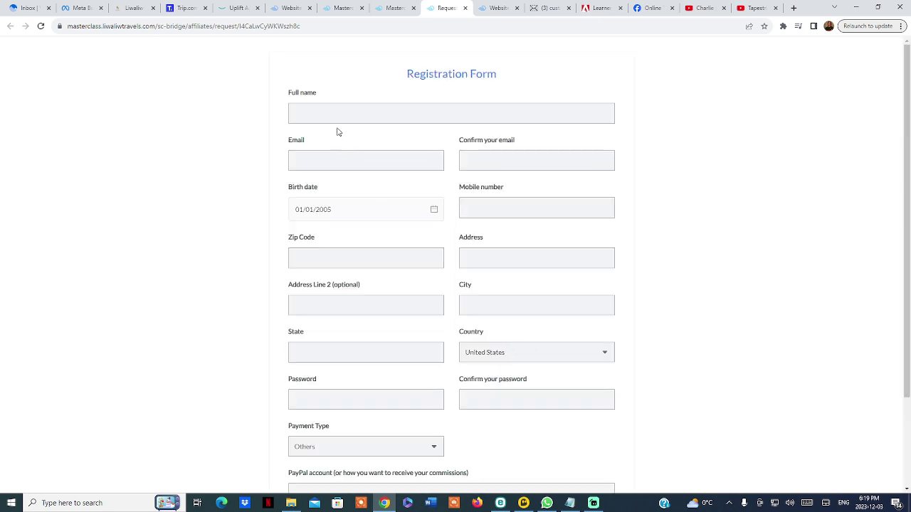
pyautogui.click(362, 117)
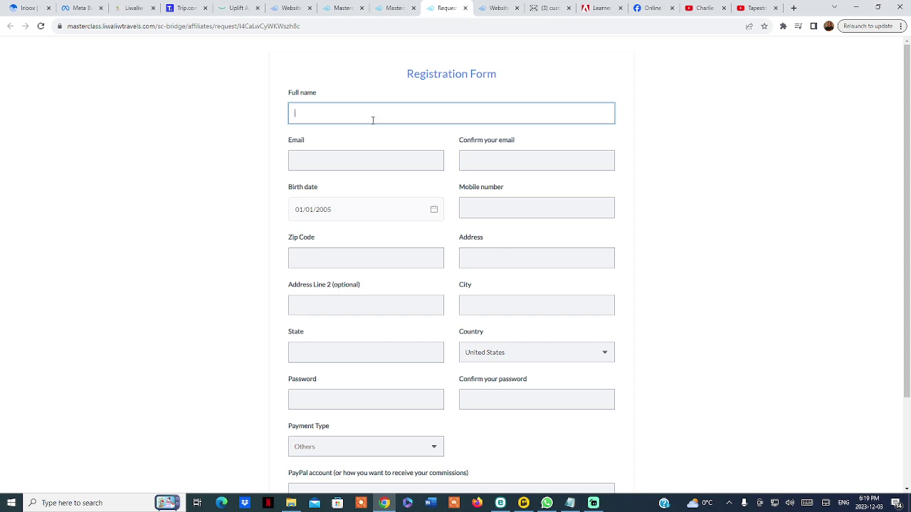
# Paste the e-mail address into the email field and copy it into Confirm your email
pyautogui.click(363, 161)
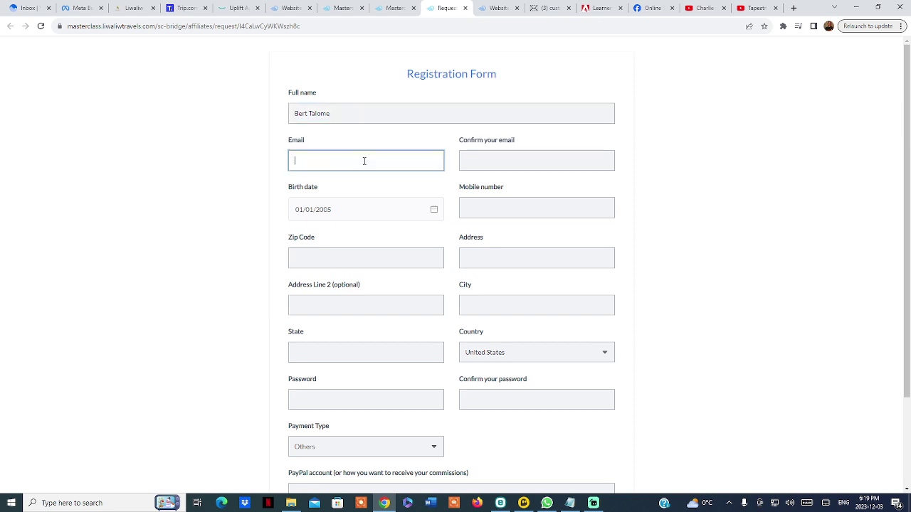
pyautogui.hotkey('ctrl', 'v')
pyautogui.moveTo(400, 164); pyautogui.dragTo(265, 166)
pyautogui.hotkey('ctrl', 'c')
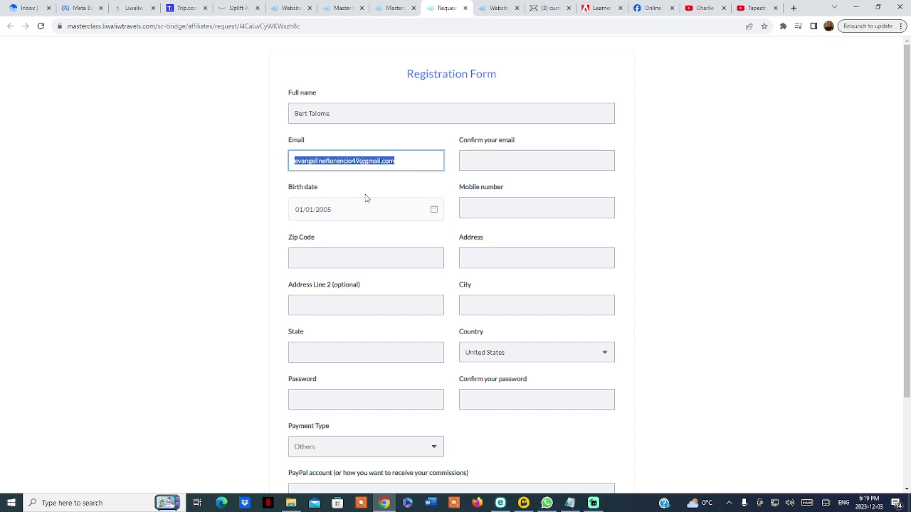
pyautogui.click(481, 166)
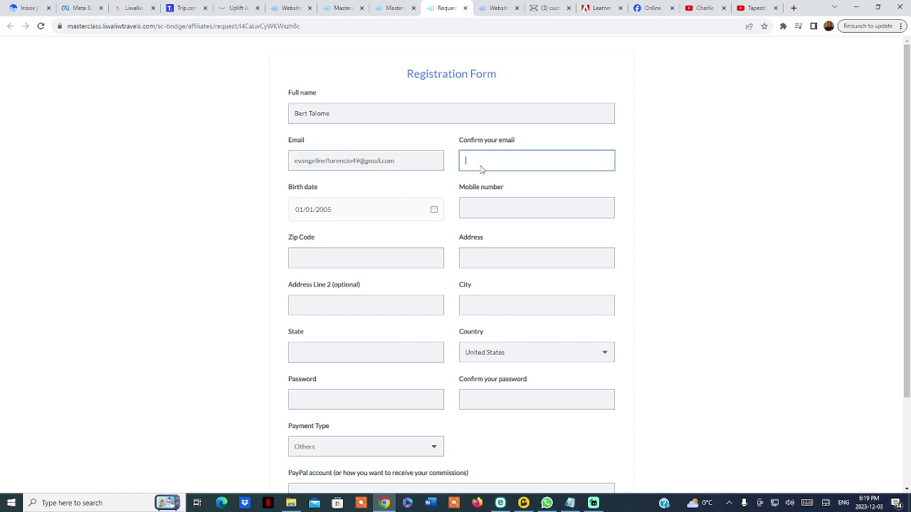
pyautogui.hotkey('ctrl', 'v')
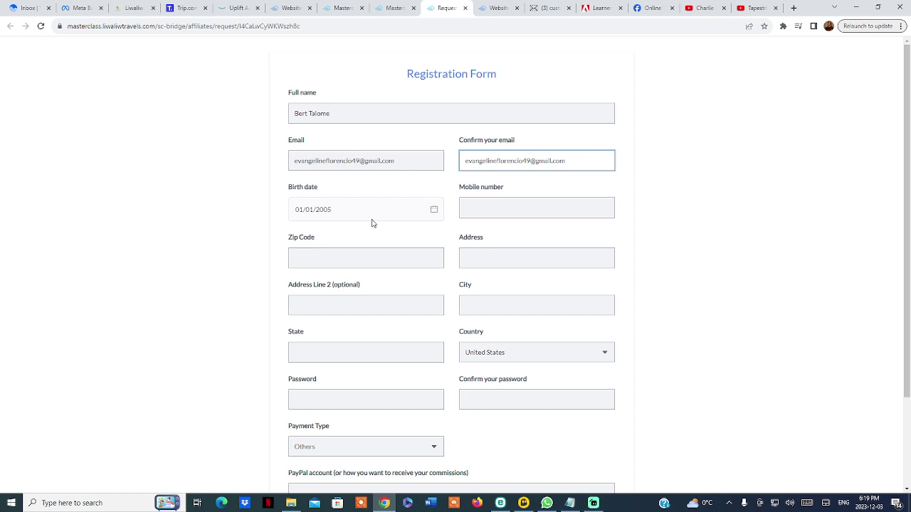
pyautogui.click(399, 211)
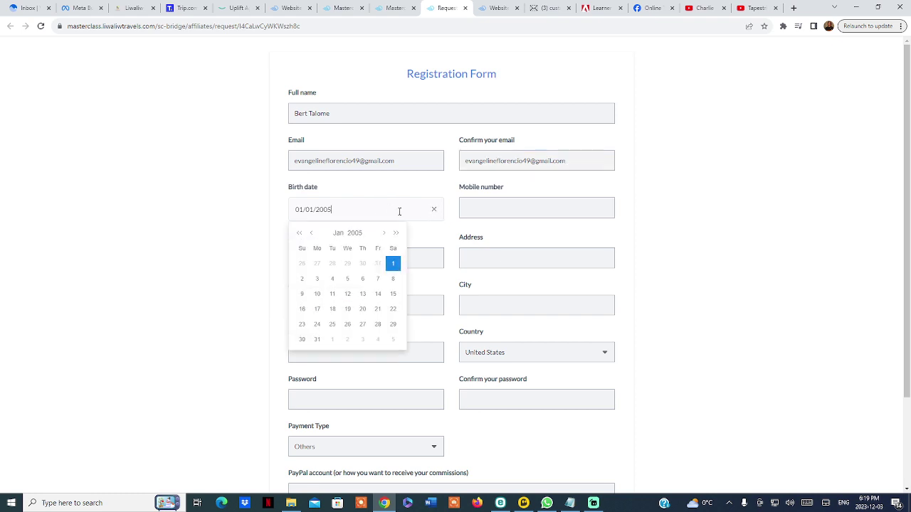
# Page the calendar back to January 1990 and pick day 11 as the birth date
pyautogui.click(311, 234)
pyautogui.click(311, 234)
pyautogui.click(311, 234)
pyautogui.click(311, 235)
pyautogui.click(310, 234)
pyautogui.click(311, 234)
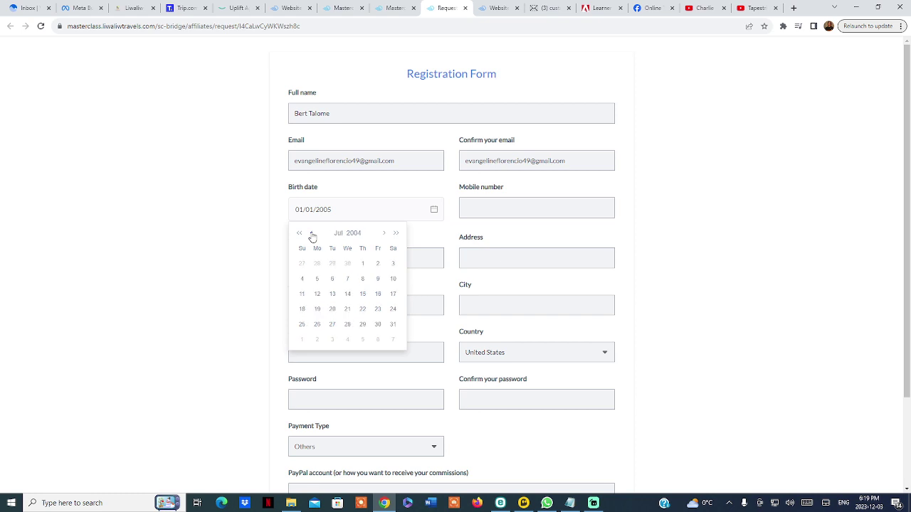
pyautogui.click(310, 235)
pyautogui.click(311, 234)
pyautogui.click(310, 234)
pyautogui.click(300, 234)
pyautogui.click(300, 234)
pyautogui.click(300, 235)
pyautogui.click(299, 234)
pyautogui.click(300, 234)
pyautogui.click(299, 234)
pyautogui.click(299, 234)
pyautogui.click(300, 234)
pyautogui.click(300, 235)
pyautogui.click(299, 234)
pyautogui.click(299, 234)
pyautogui.click(299, 234)
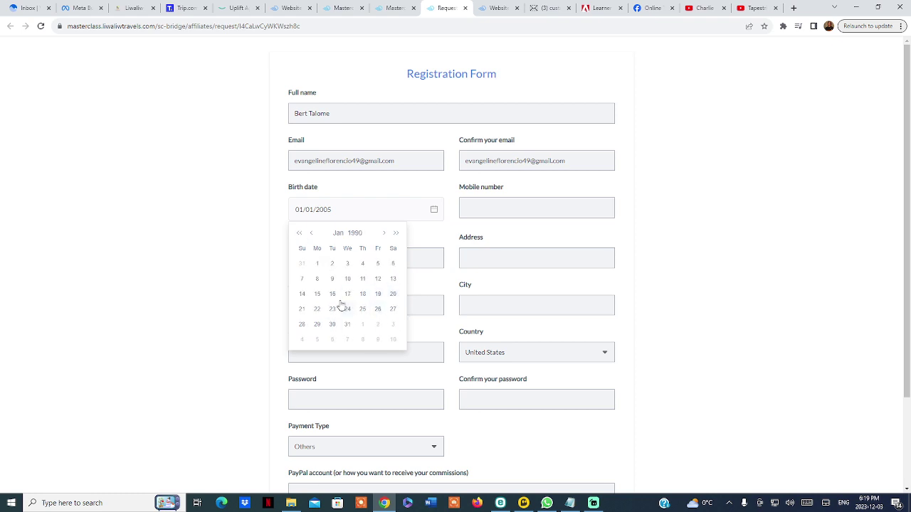
pyautogui.click(363, 279)
pyautogui.click(476, 210)
# Fill the mobile number and zip code from saved autofill details
pyautogui.click(529, 242)
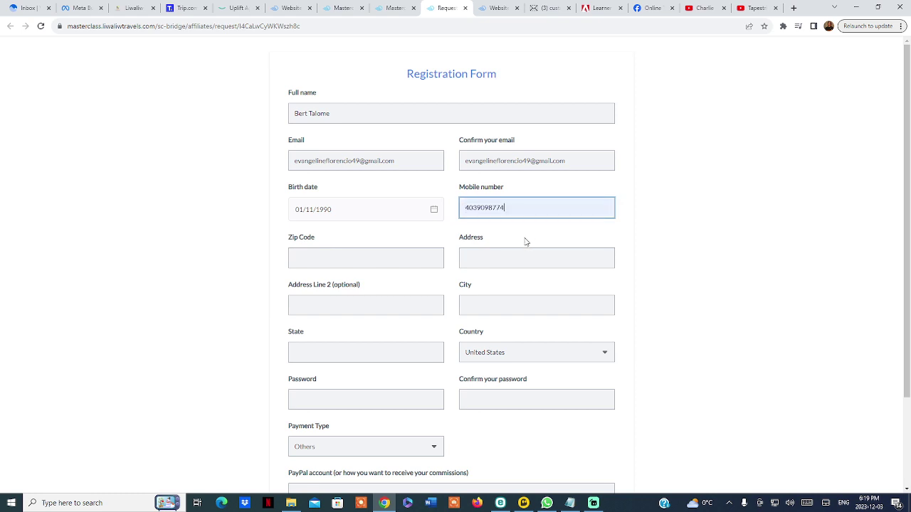
pyautogui.click(349, 255)
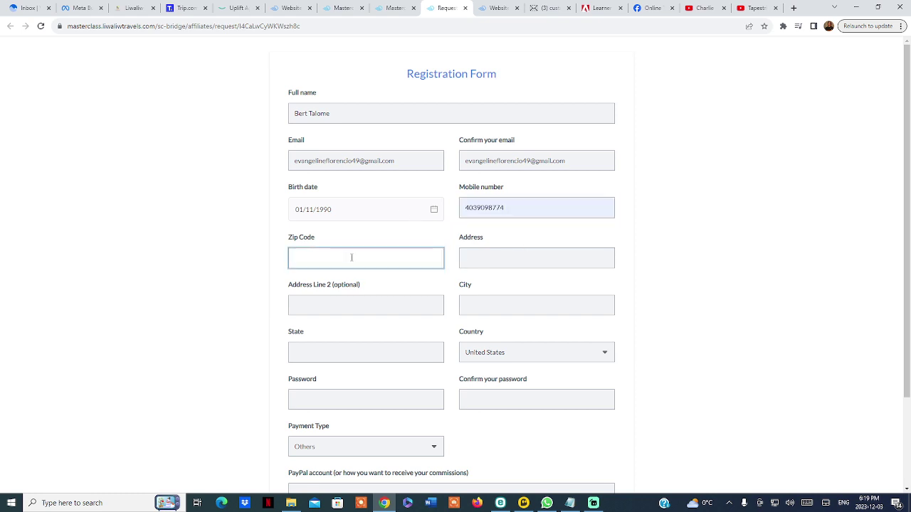
pyautogui.click(393, 286)
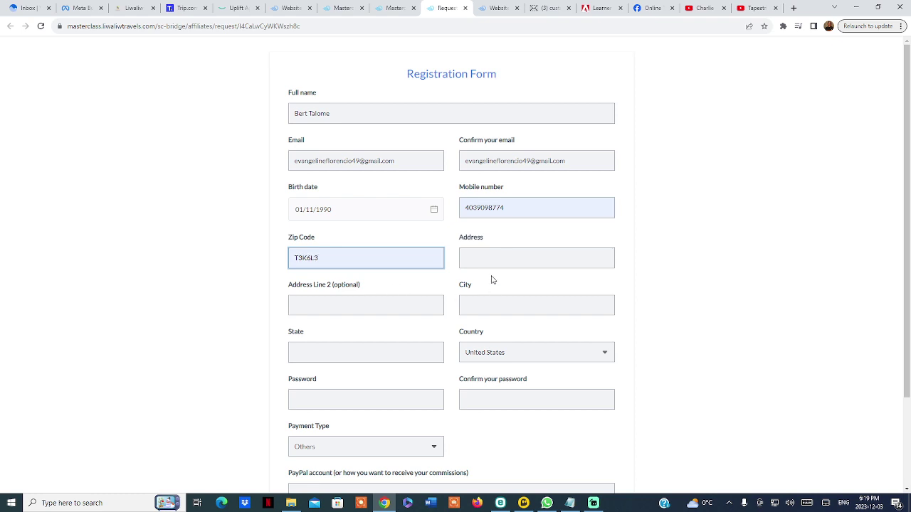
# Enter the street address and state, and change the country to Canada
pyautogui.click(483, 253)
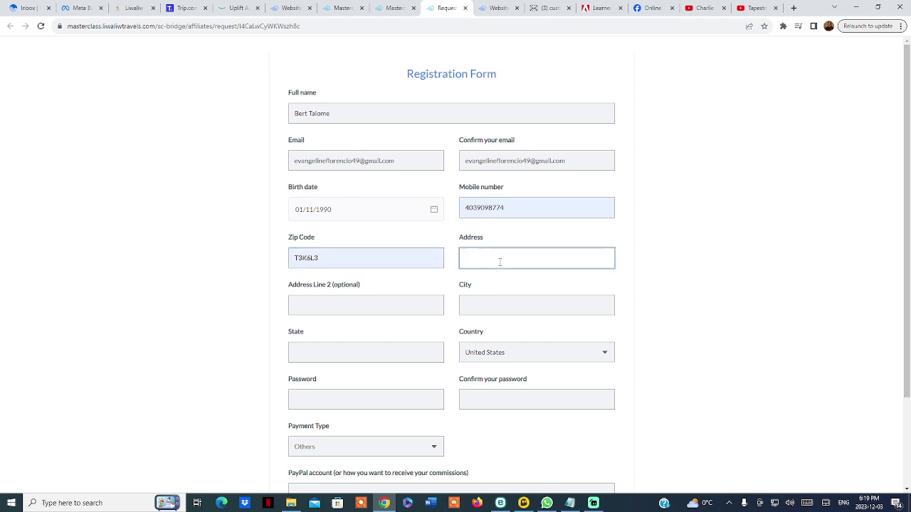
pyautogui.click(385, 359)
pyautogui.write('Calgary')
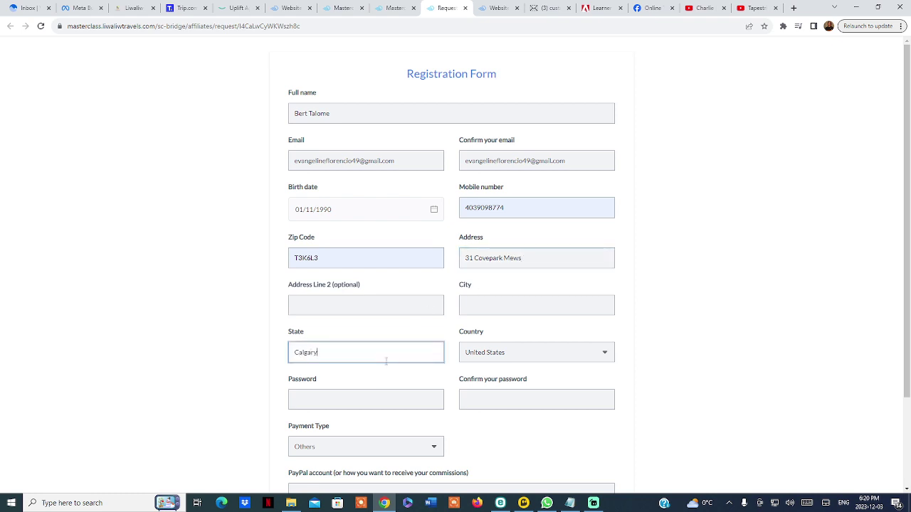
pyautogui.press('Tab')
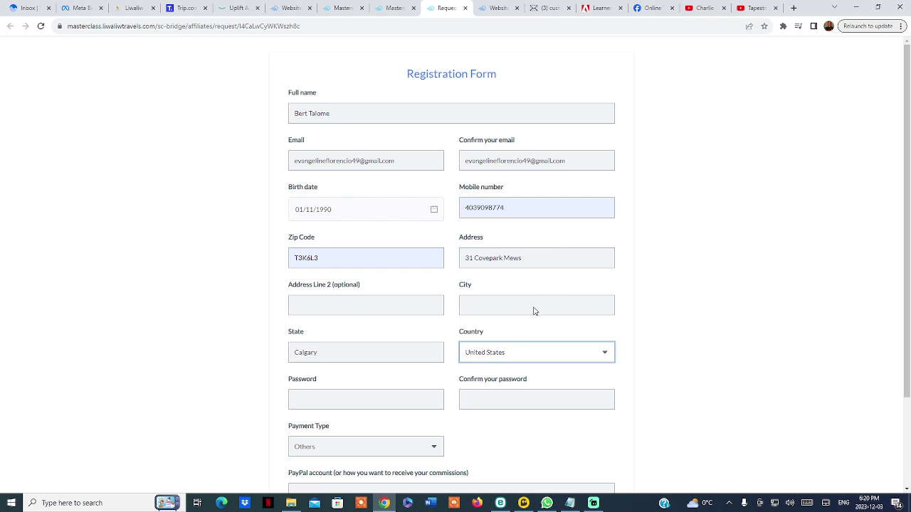
pyautogui.press('Down')
pyautogui.scroll(-2, 391, 313)
# Enter the account password and move to the password confirmation field
pyautogui.click(377, 289)
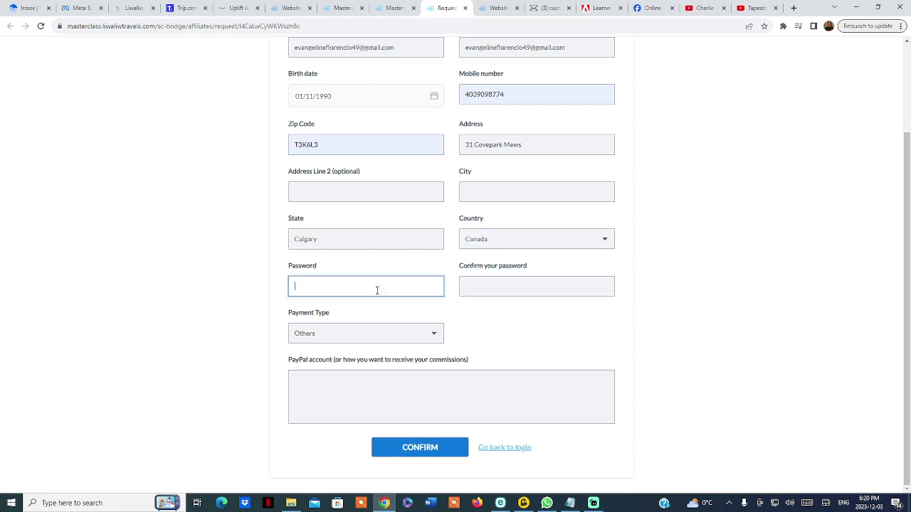
pyautogui.write('******')
pyautogui.click(515, 292)
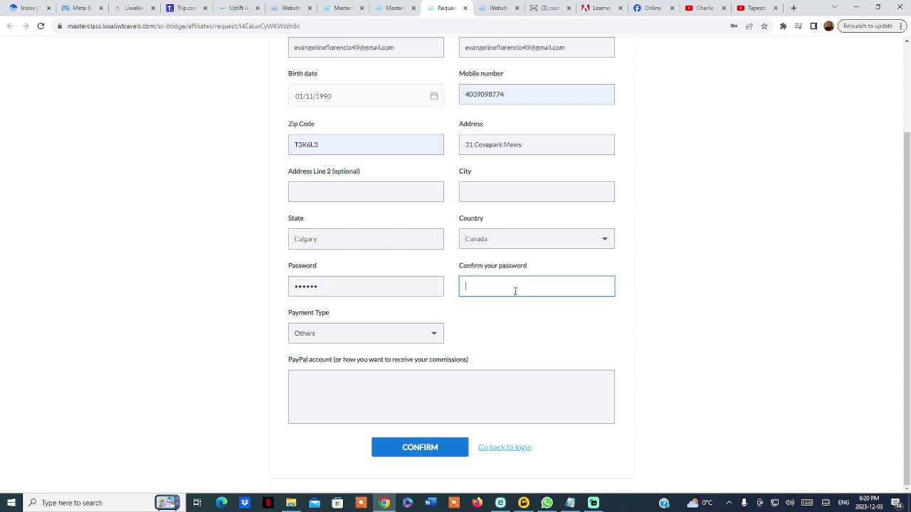
pyautogui.write('******')
pyautogui.scroll(2, 566, 323)
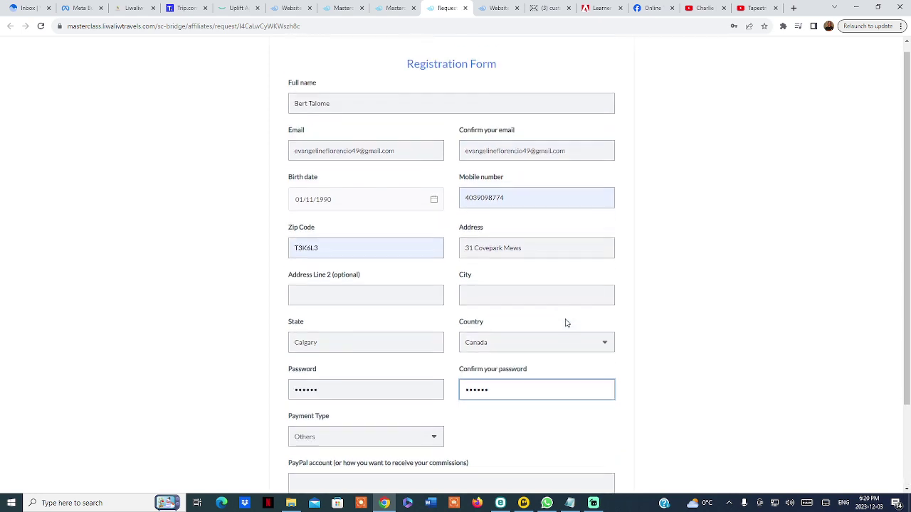
pyautogui.scroll(-2, 566, 323)
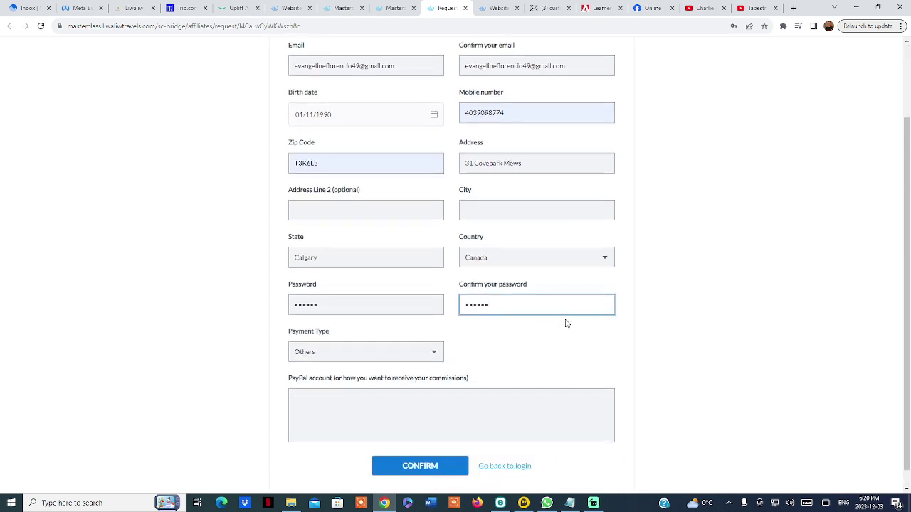
# Set Payment Type to Paypal and paste the PayPal email address
pyautogui.click(425, 352)
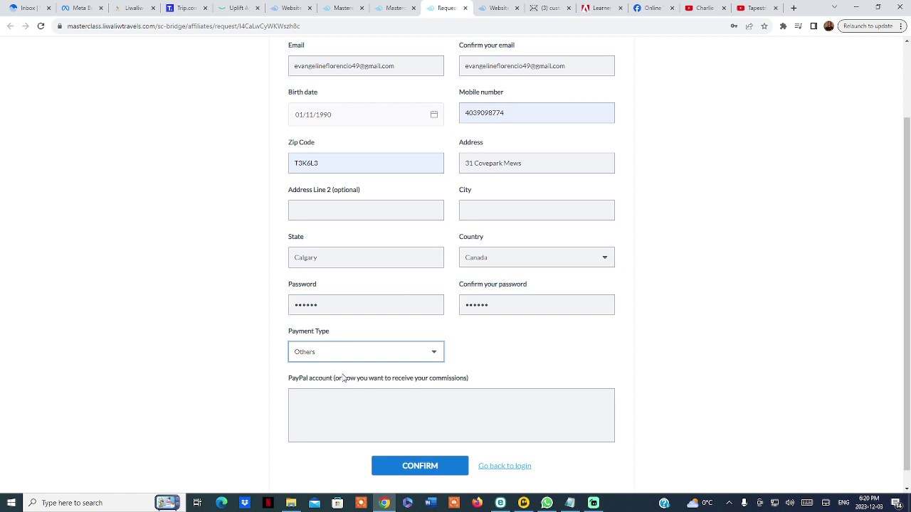
pyautogui.press('Up')
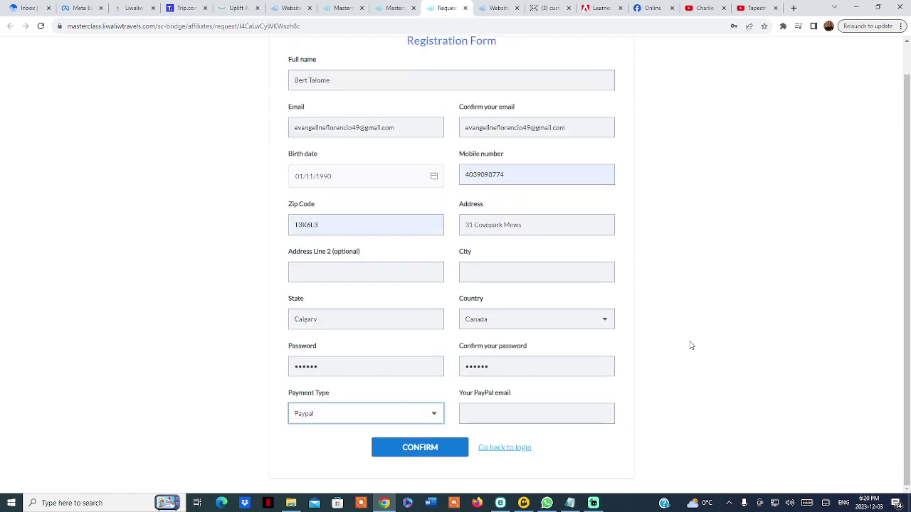
pyautogui.click(517, 418)
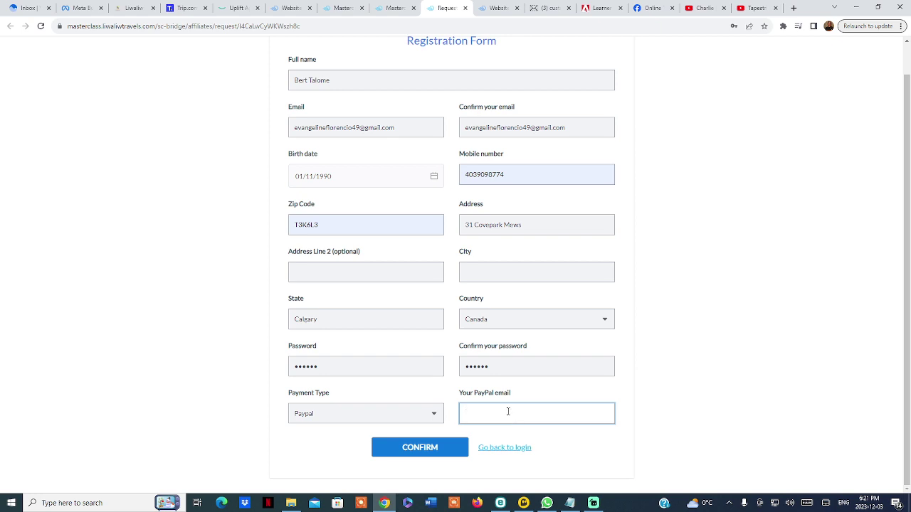
pyautogui.hotkey('ctrl', 'v')
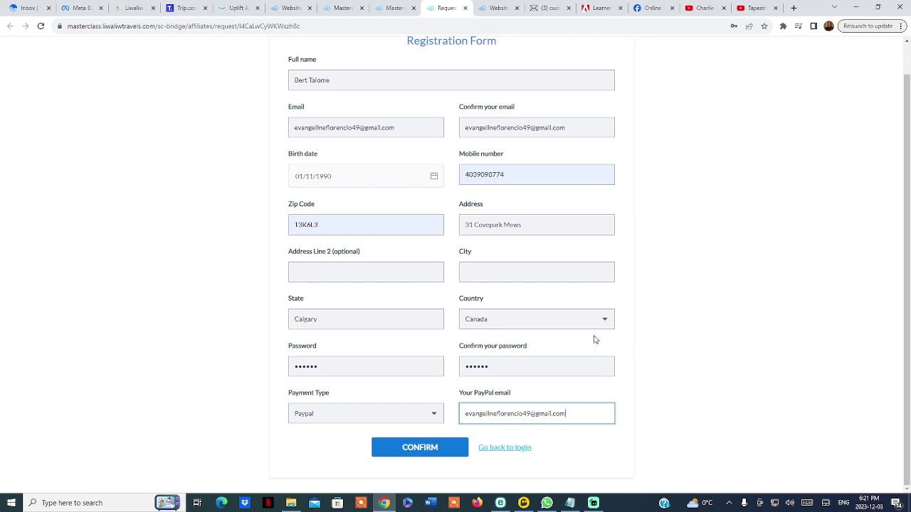
# Fill in the required City field and CONFIRM the registration form
pyautogui.scroll(1, 569, 206)
pyautogui.scroll(-1, 452, 178)
pyautogui.click(427, 454)
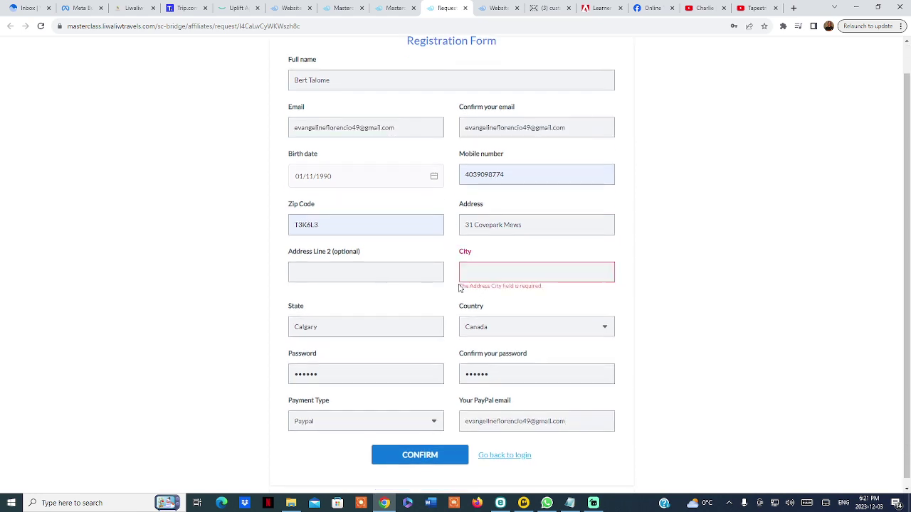
pyautogui.click(476, 271)
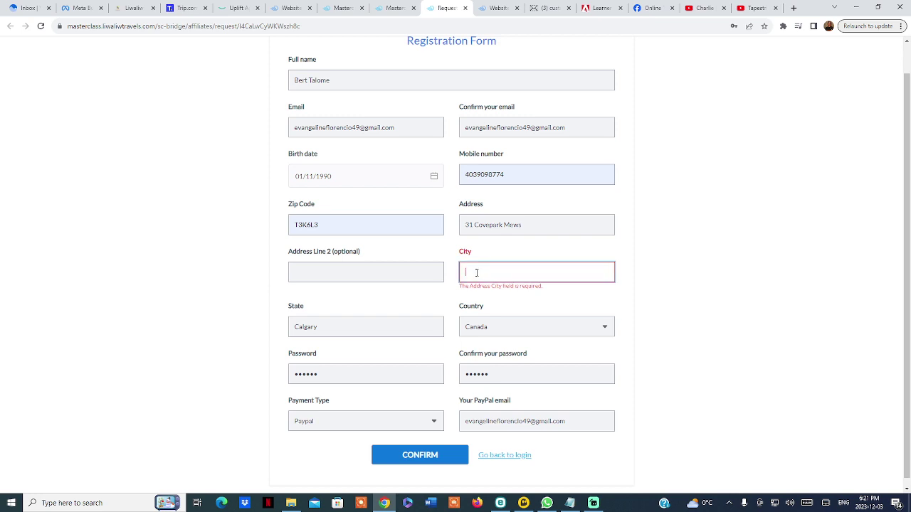
pyautogui.write('Calgary')
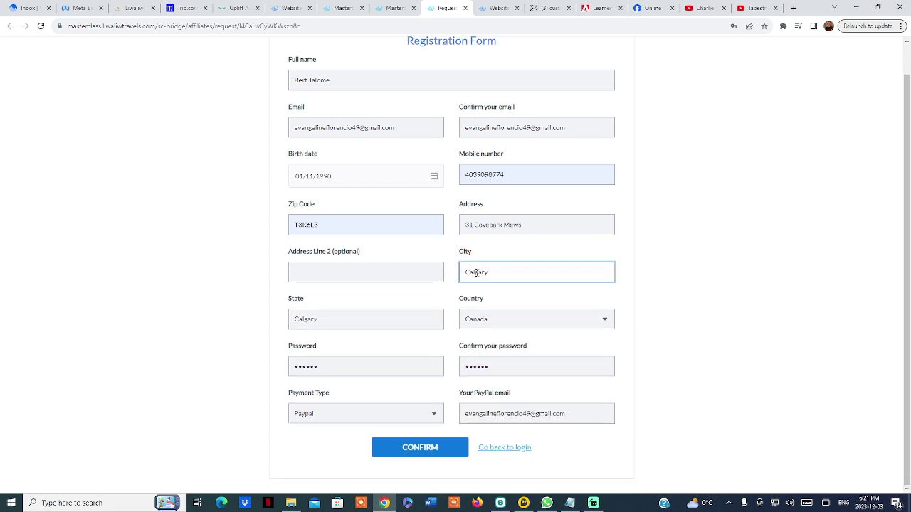
pyautogui.click(421, 452)
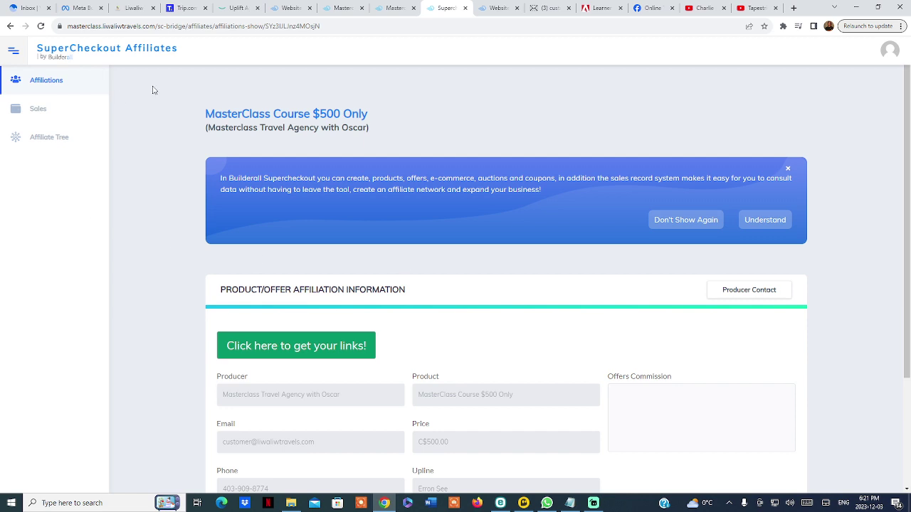
# Scroll down to the Product/Offer Affiliation Information showing C$500.00 and 25% commission
pyautogui.scroll(-2, 158, 94)
pyautogui.scroll(-1, 152, 200)
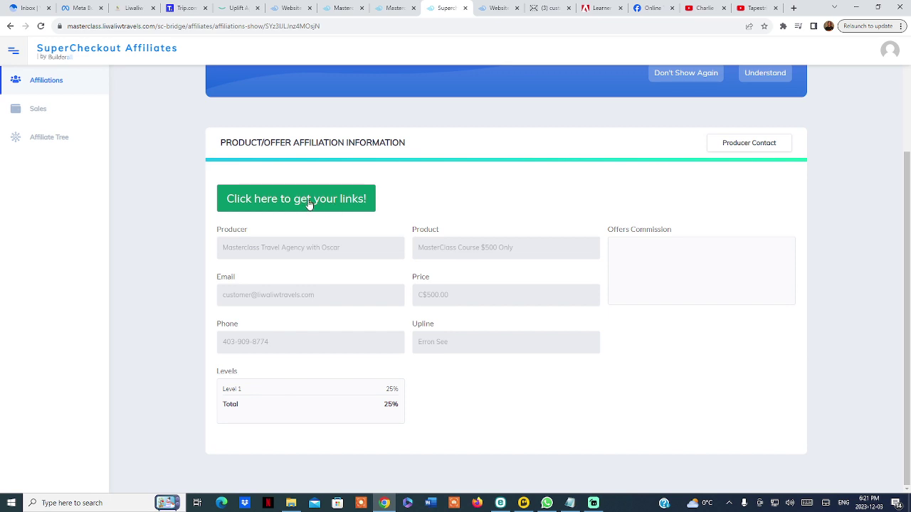
# Copy the MasterClass Product Link from the Panel Links modal to the clipboard, then close it
pyautogui.click(310, 203)
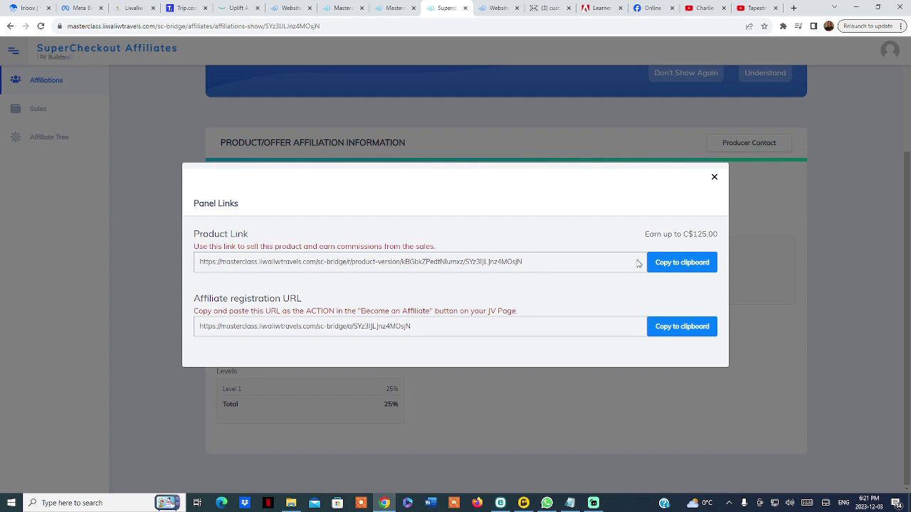
pyautogui.click(685, 267)
pyautogui.click(675, 265)
pyautogui.click(689, 265)
pyautogui.click(681, 264)
pyautogui.click(674, 119)
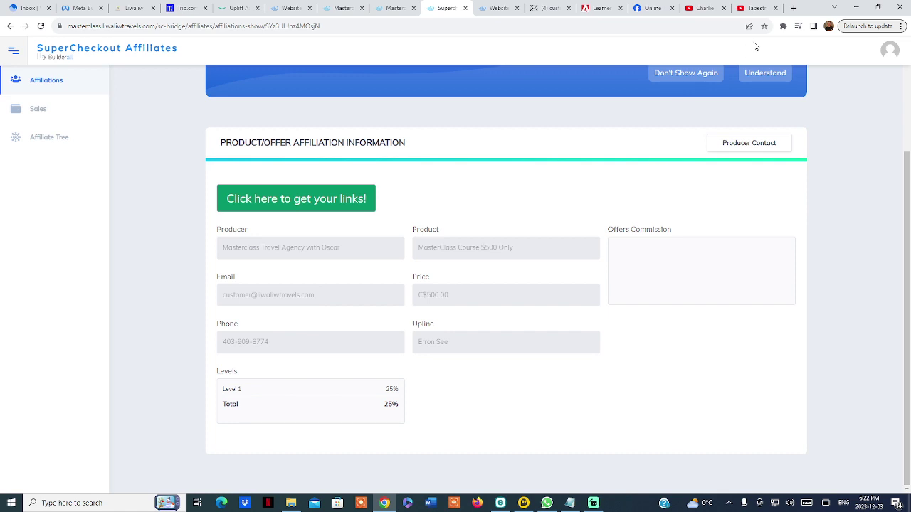
# Load the copied affiliate product link in a new tab and scroll down to the $500 Register Now offer
pyautogui.click(794, 9)
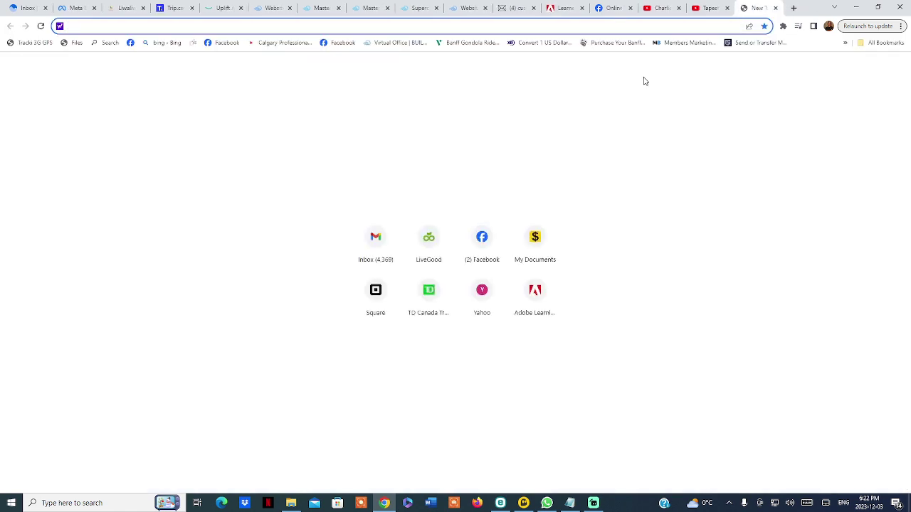
pyautogui.hotkey('ctrl', 'v')
pyautogui.press('Return')
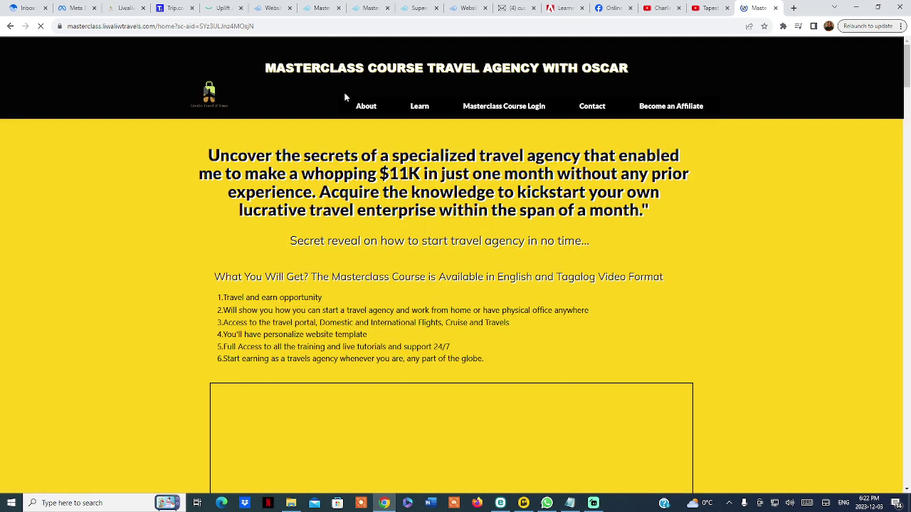
pyautogui.click(262, 26)
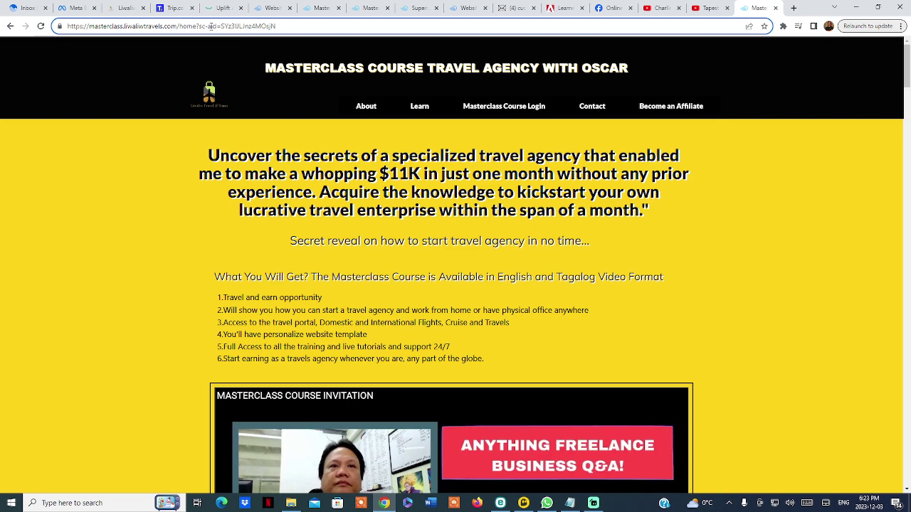
pyautogui.scroll(-15, 460, 239)
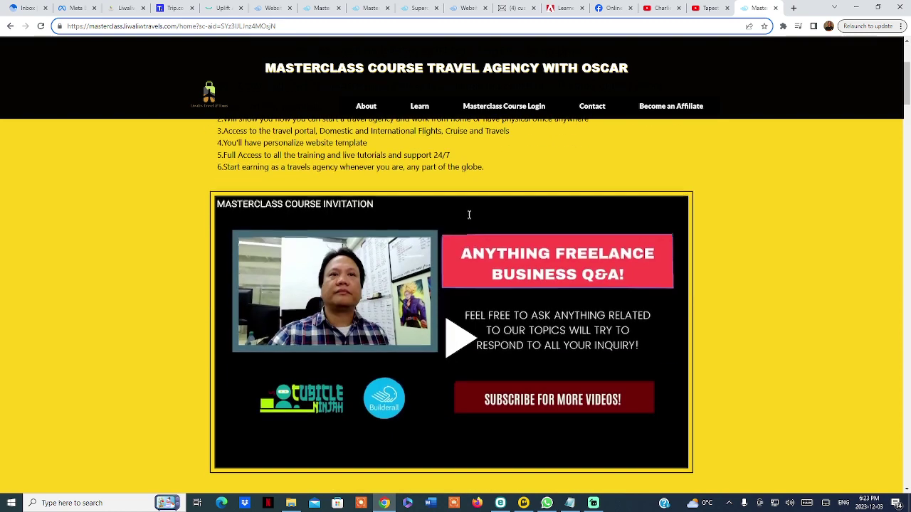
pyautogui.scroll(-20, 460, 239)
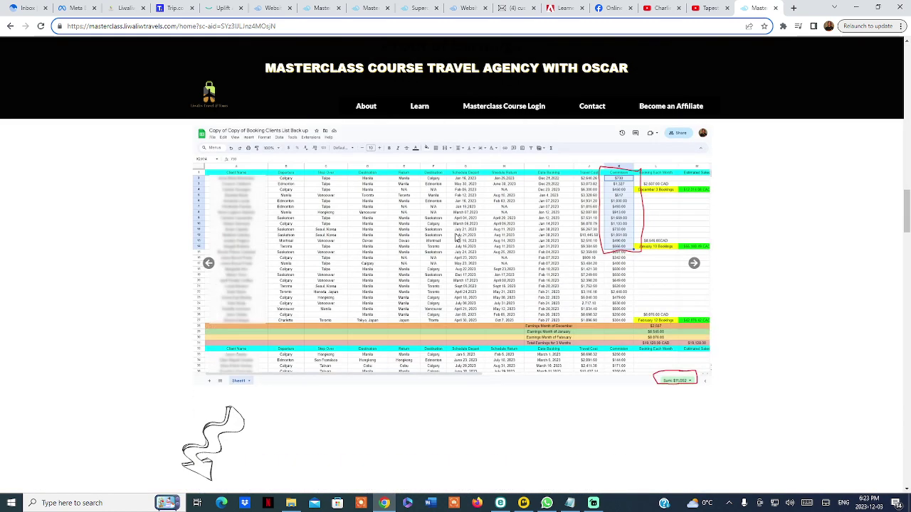
pyautogui.scroll(-2, 454, 225)
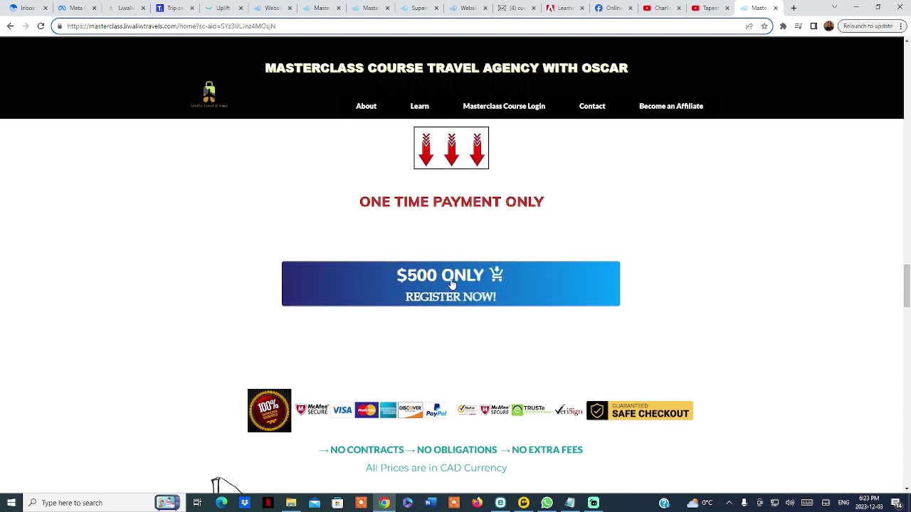
pyautogui.click(458, 6)
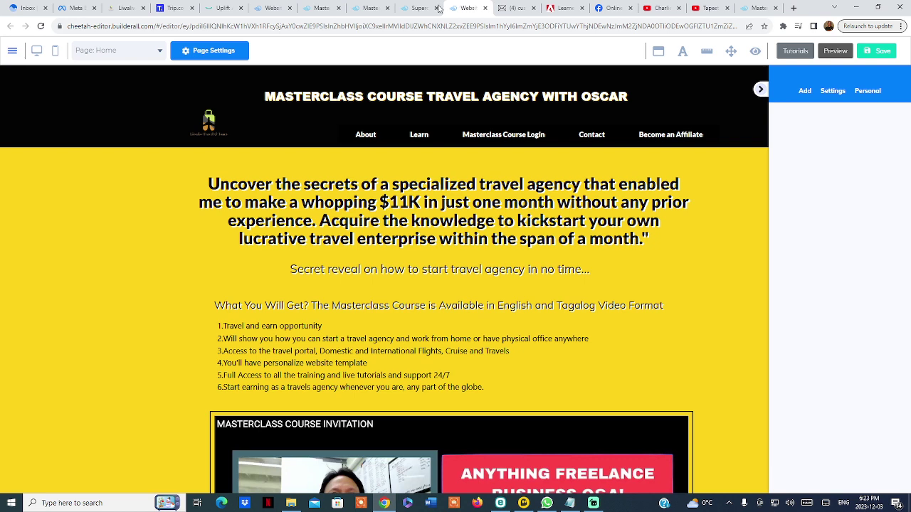
# Return to the SuperCheckout Affiliates tab and select Sales in the left sidebar
pyautogui.click(416, 8)
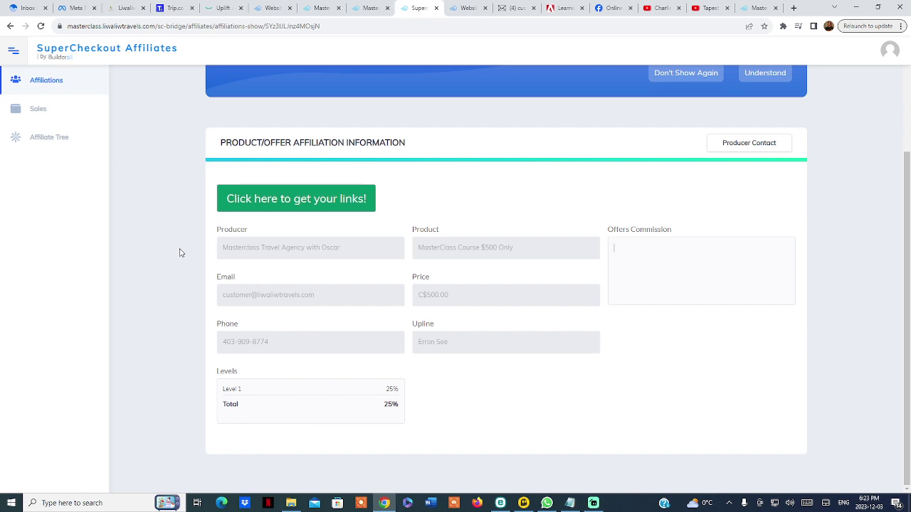
pyautogui.click(28, 111)
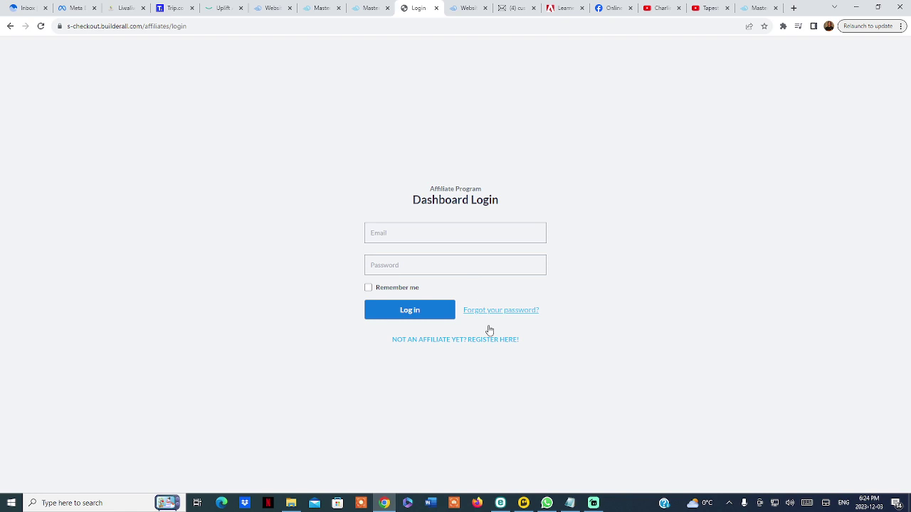
# Paste the affiliate's email into the Dashboard Login form and enter the account password
pyautogui.click(570, 503)
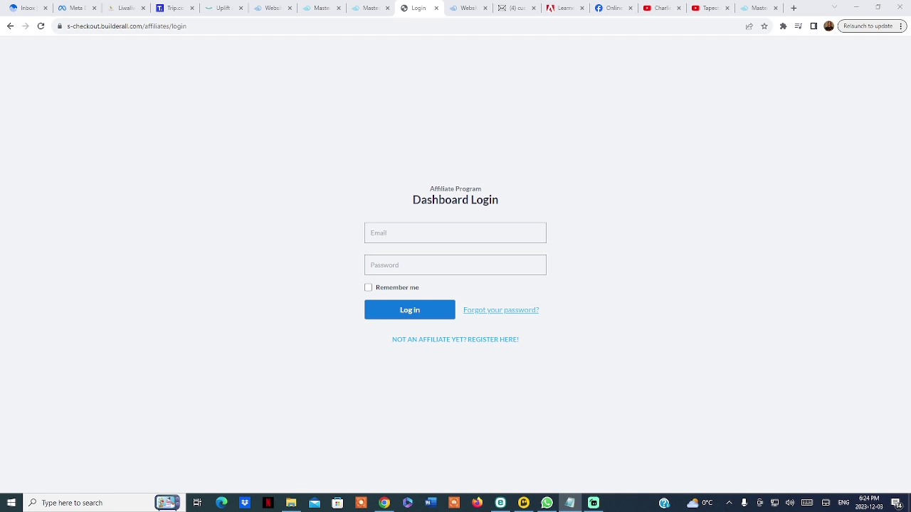
pyautogui.click(382, 226)
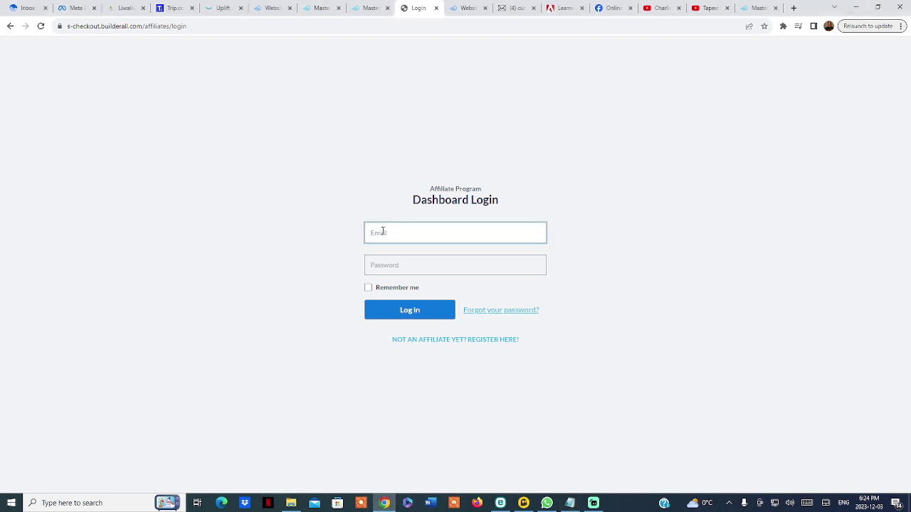
pyautogui.hotkey('ctrl', 'v')
pyautogui.click(396, 267)
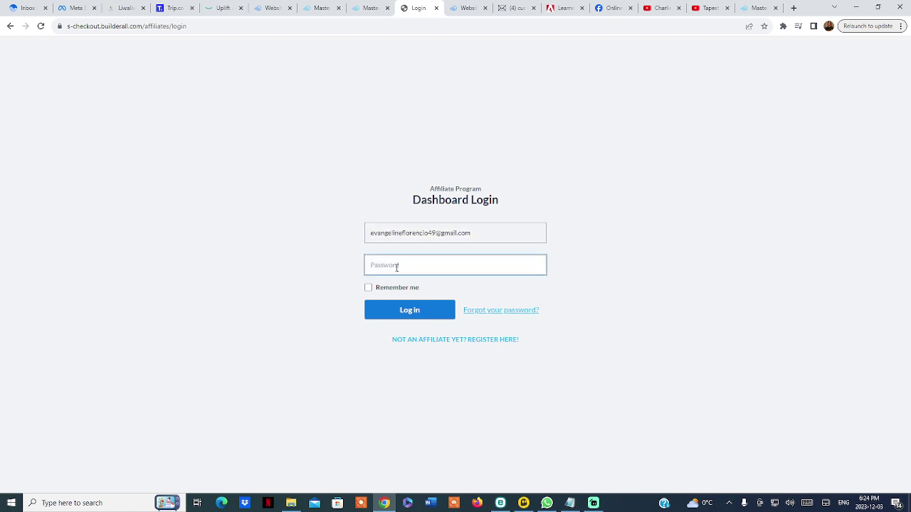
pyautogui.write('••••')
pyautogui.press('BackSpace')
pyautogui.write('•••••')
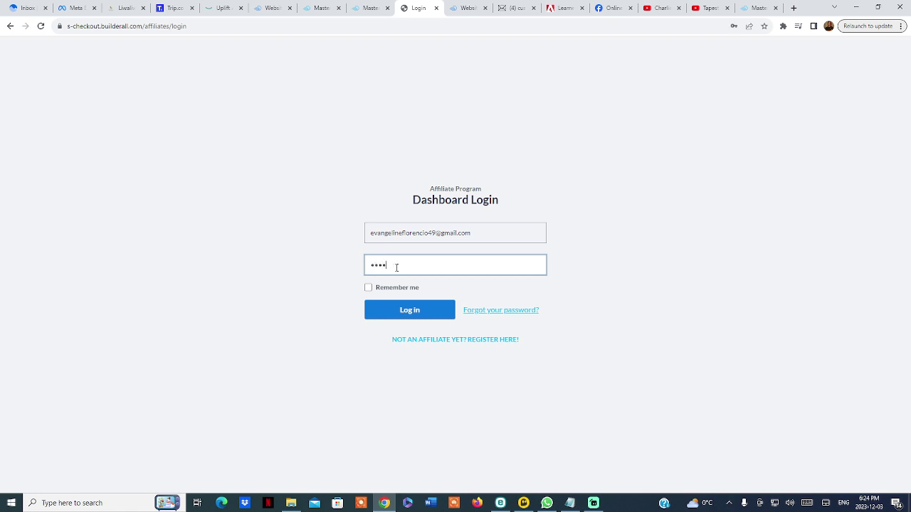